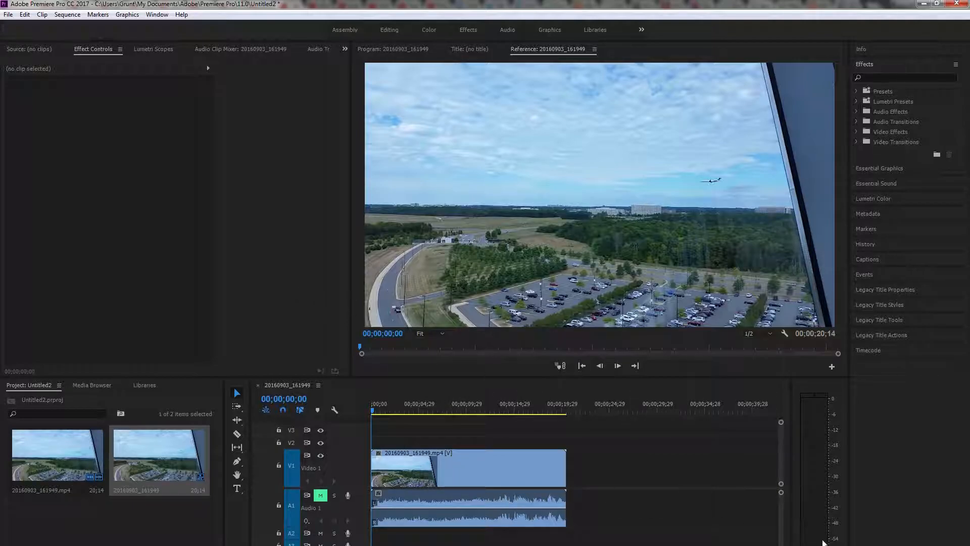
# Step: Split the timeline clip at 00;00;03;18 and at about 7 seconds to isolate a middle segment
pyautogui.moveTo(778, 545); pyautogui.dragTo(688, 545)
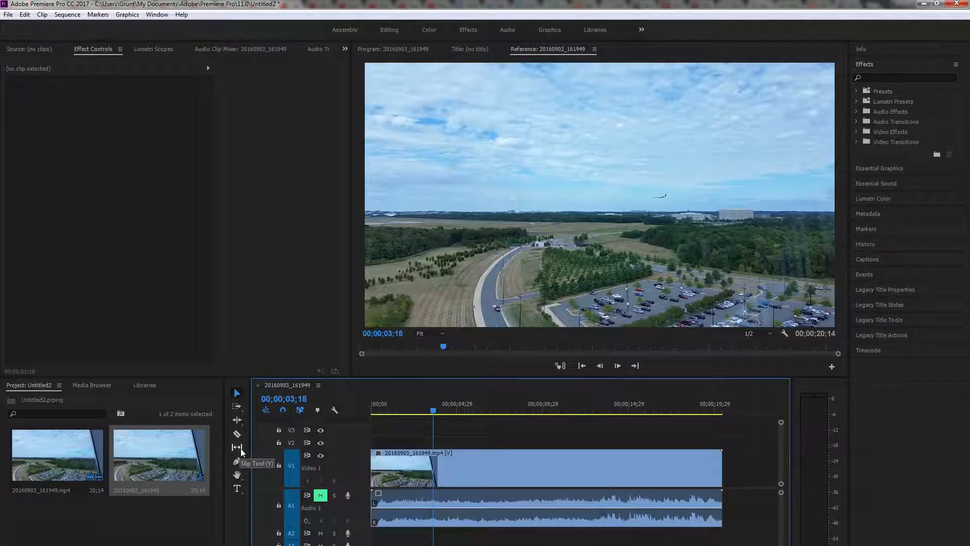
pyautogui.press('c')
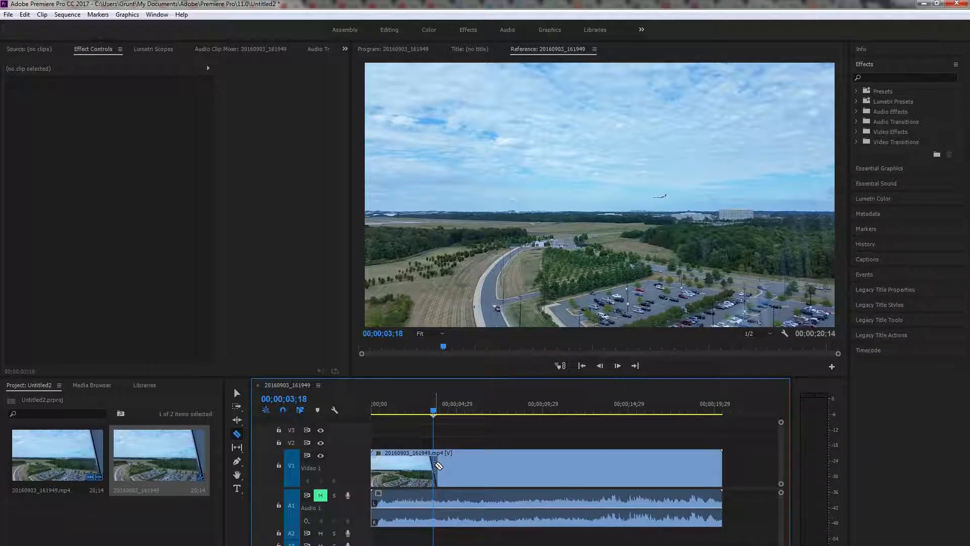
pyautogui.click(437, 465)
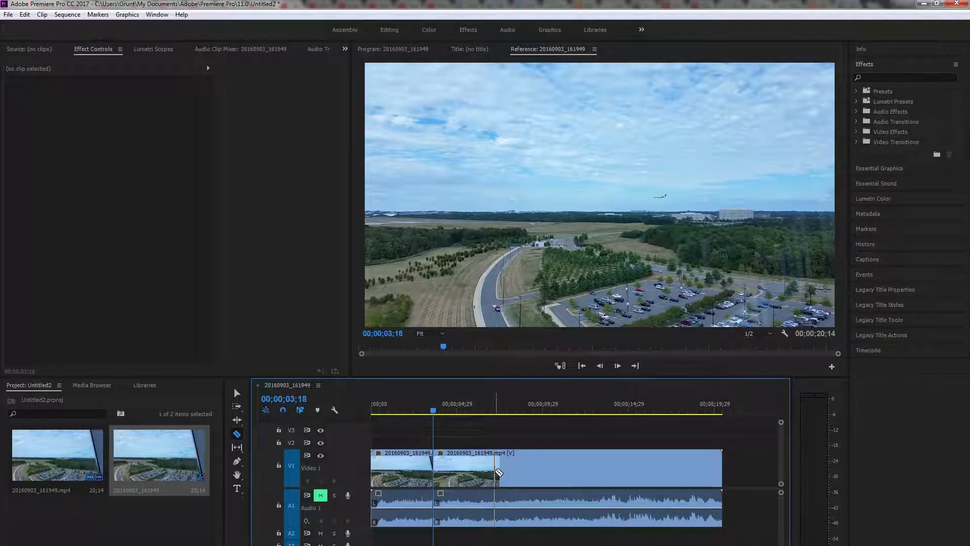
pyautogui.click(496, 472)
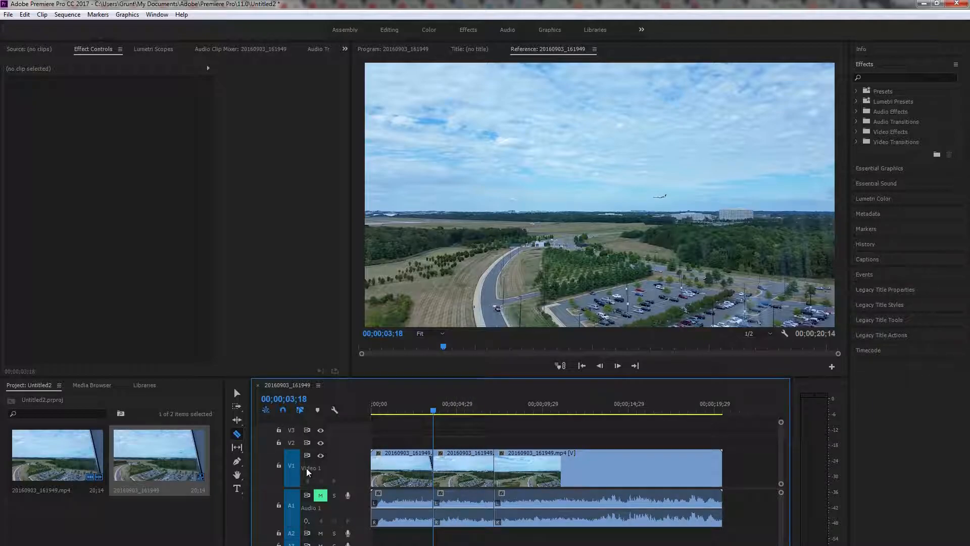
pyautogui.click(237, 393)
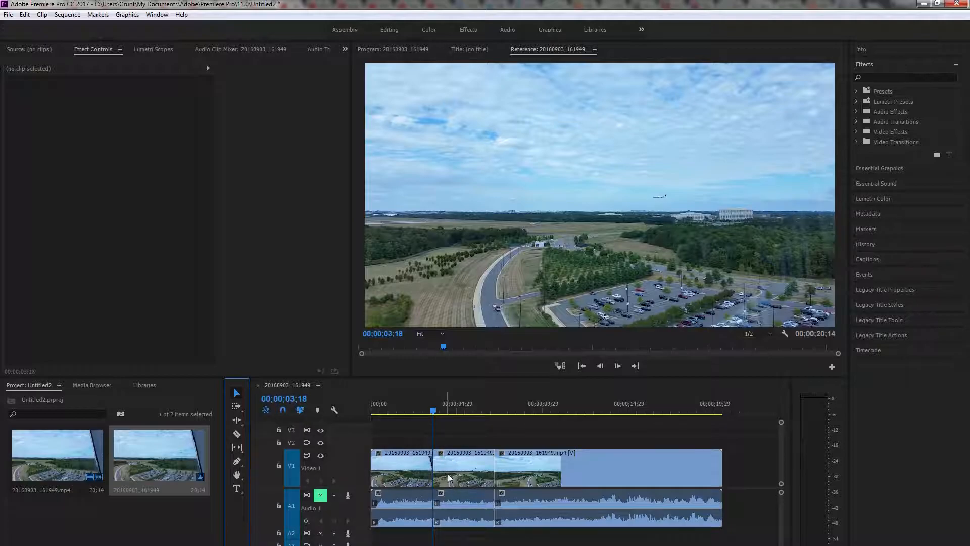
# Step: Apply the All Panels workspace and show the middle segment's Motion properties in Effect Controls
pyautogui.click(462, 468)
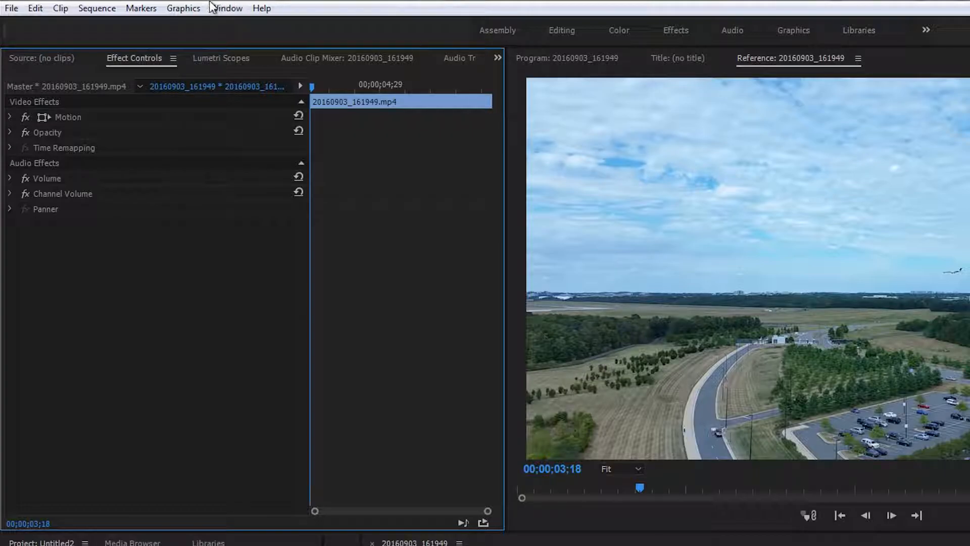
pyautogui.click(225, 8)
pyautogui.moveTo(250, 26)
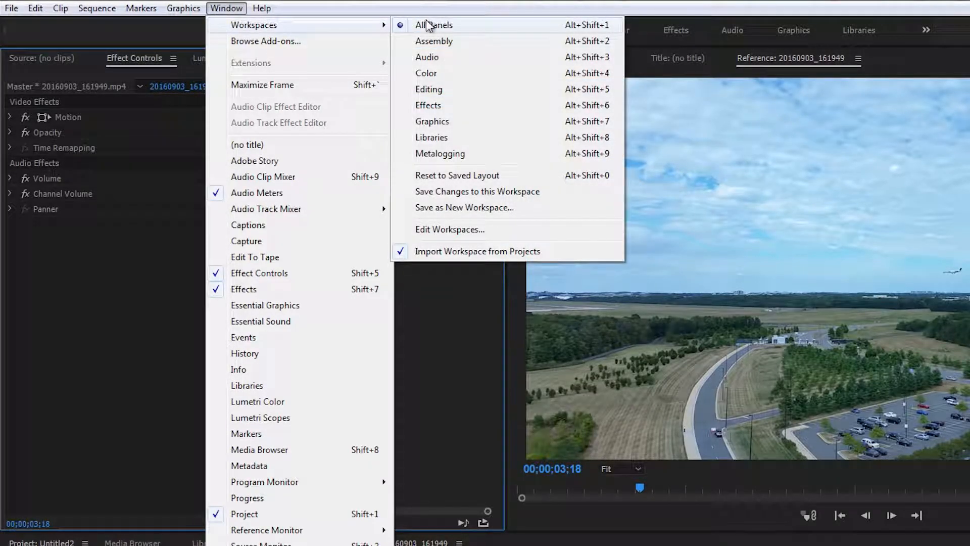
pyautogui.click(443, 26)
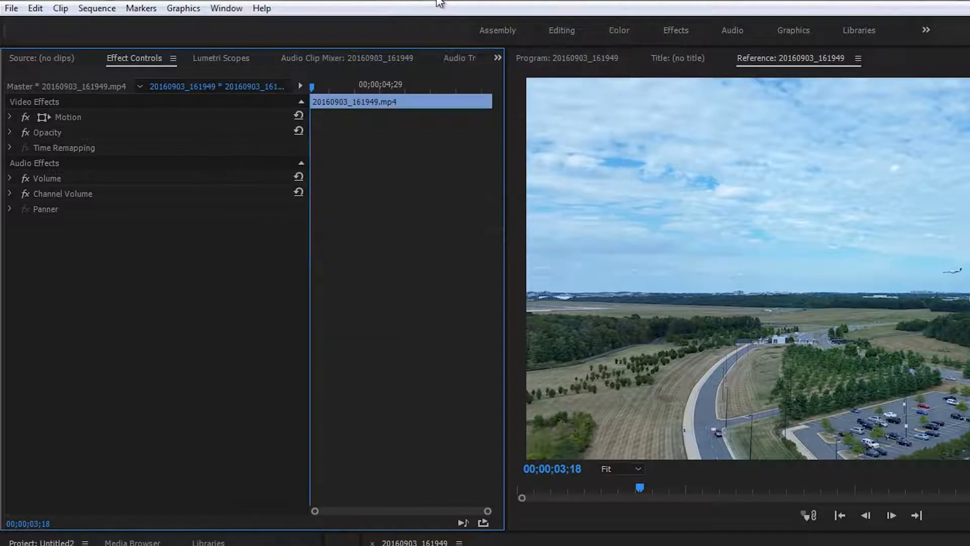
pyautogui.click(58, 62)
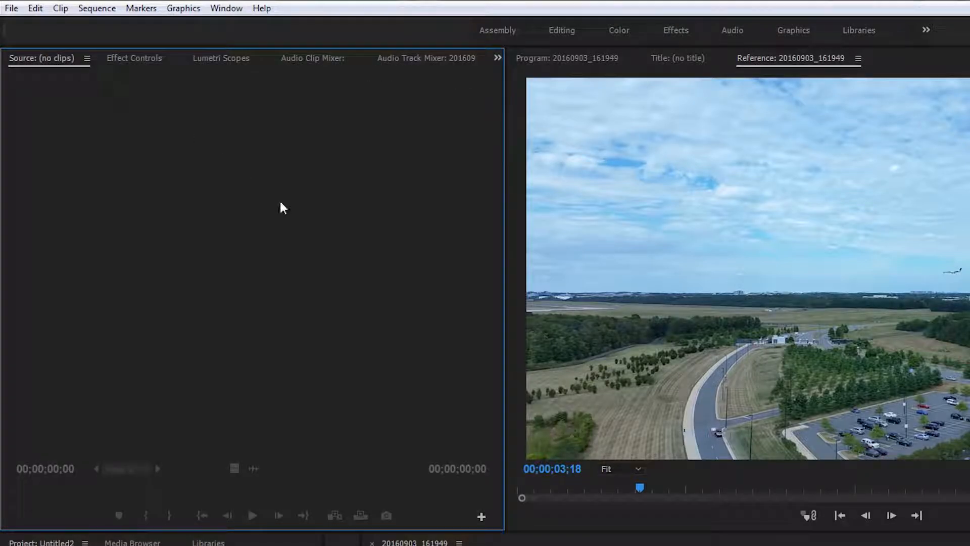
pyautogui.click(138, 59)
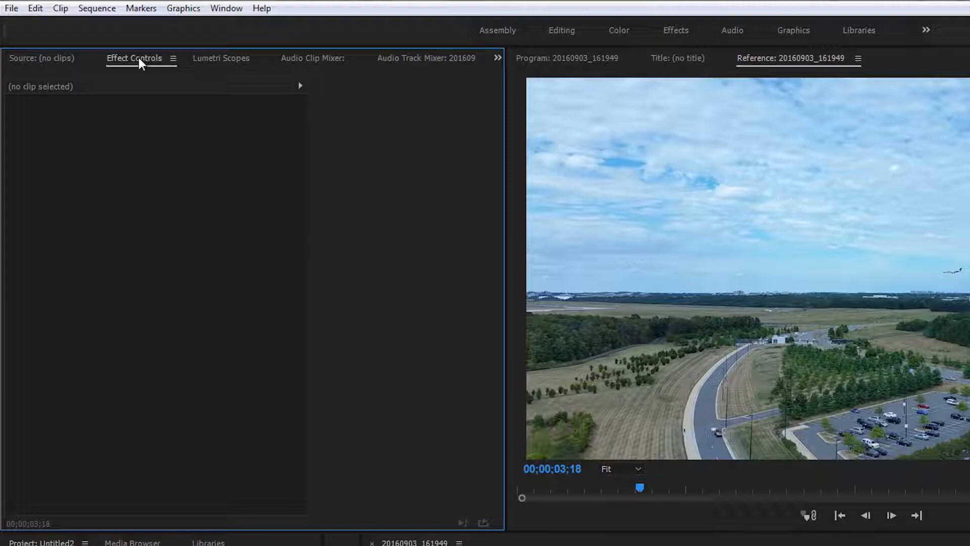
pyautogui.click(607, 545)
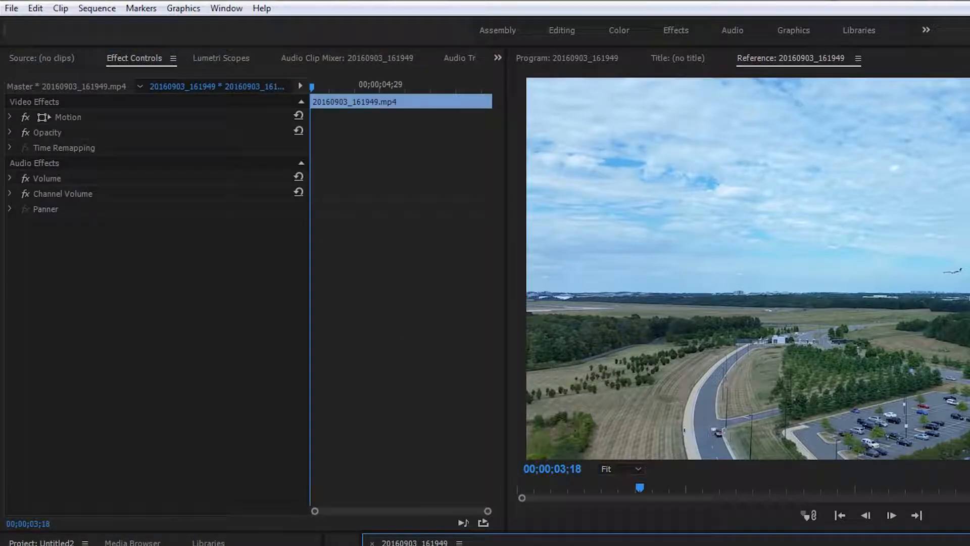
pyautogui.click(10, 117)
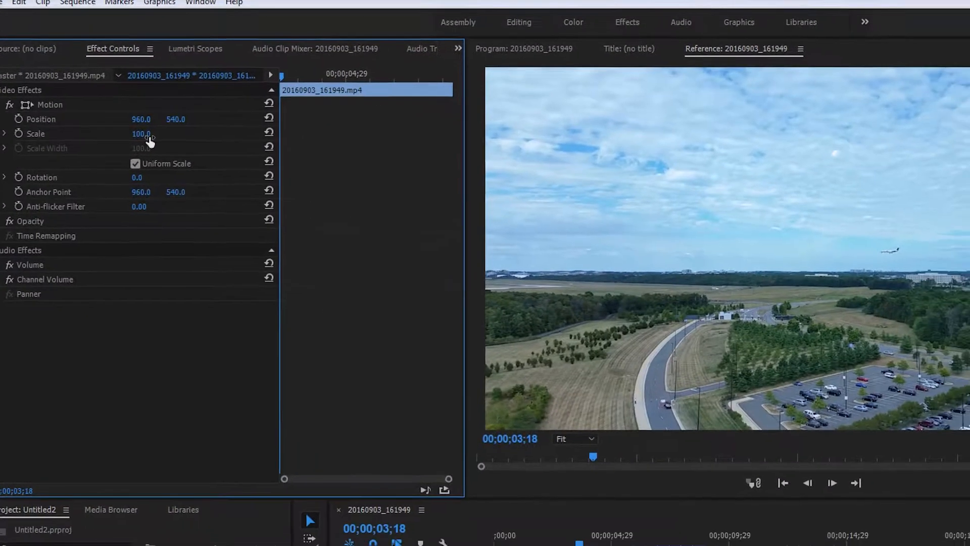
# Step: Try a Scale of 105 and a Position of 994, 744 on the middle segment, and reset both properties
pyautogui.moveTo(172, 151); pyautogui.dragTo(440, 151)
pyautogui.moveTo(318, 105); pyautogui.dragTo(79, 120)
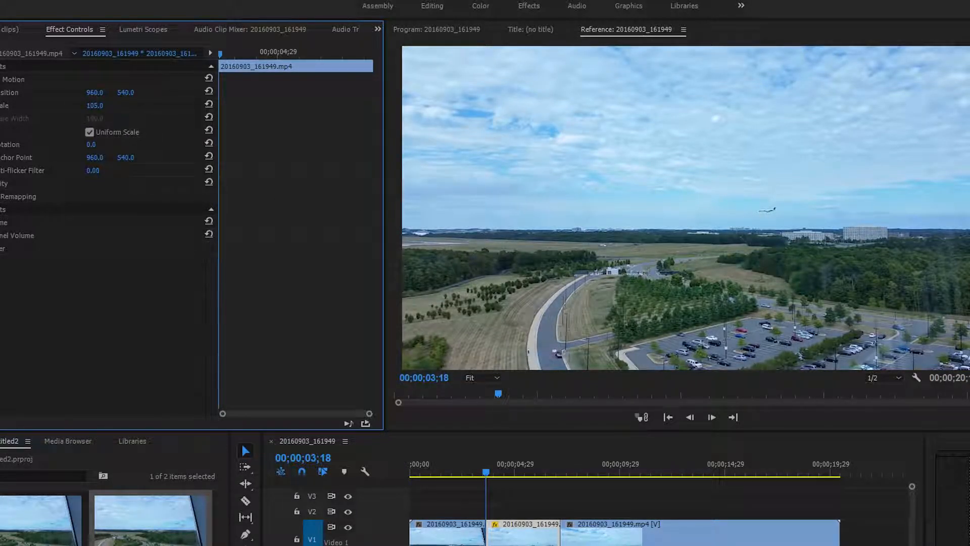
pyautogui.moveTo(95, 93); pyautogui.dragTo(293, 119)
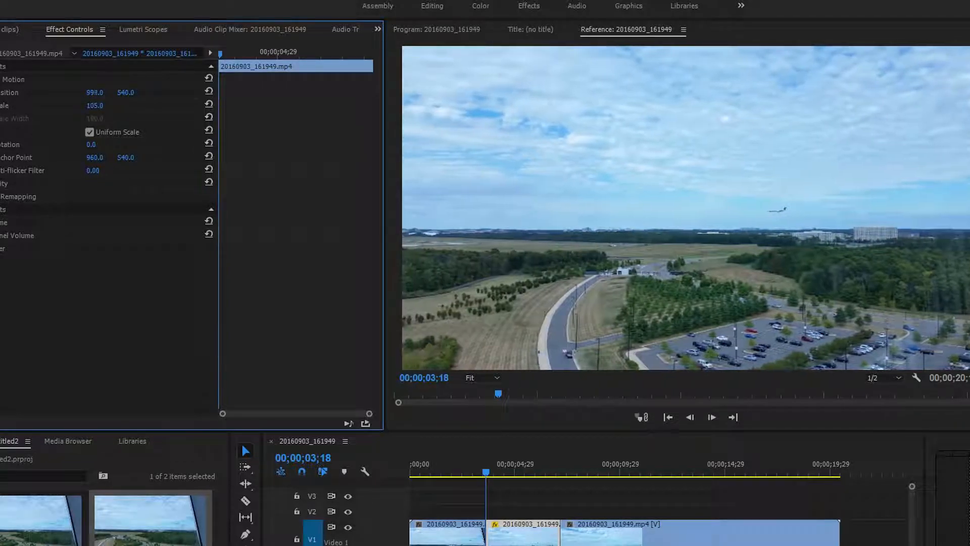
pyautogui.moveTo(125, 92); pyautogui.dragTo(229, 92)
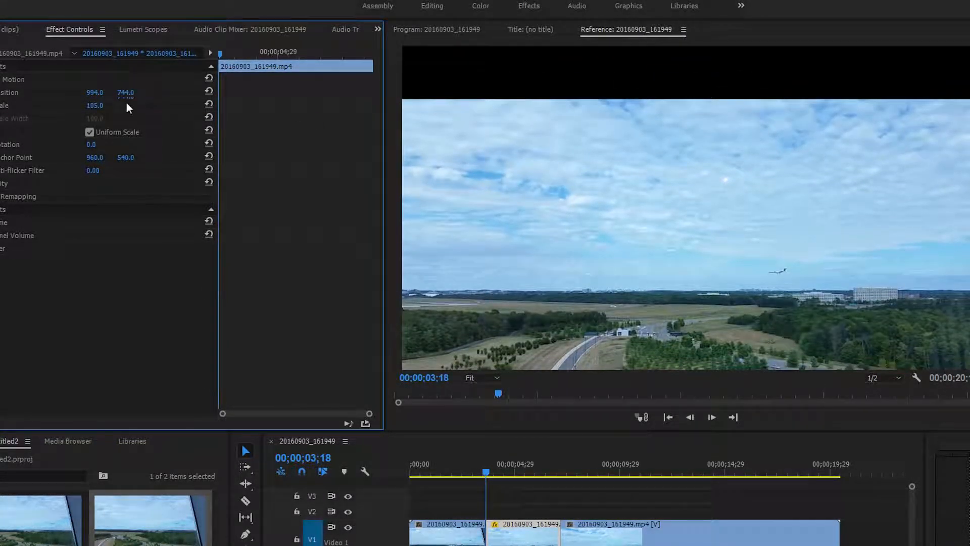
pyautogui.click(127, 93)
pyautogui.click(212, 91)
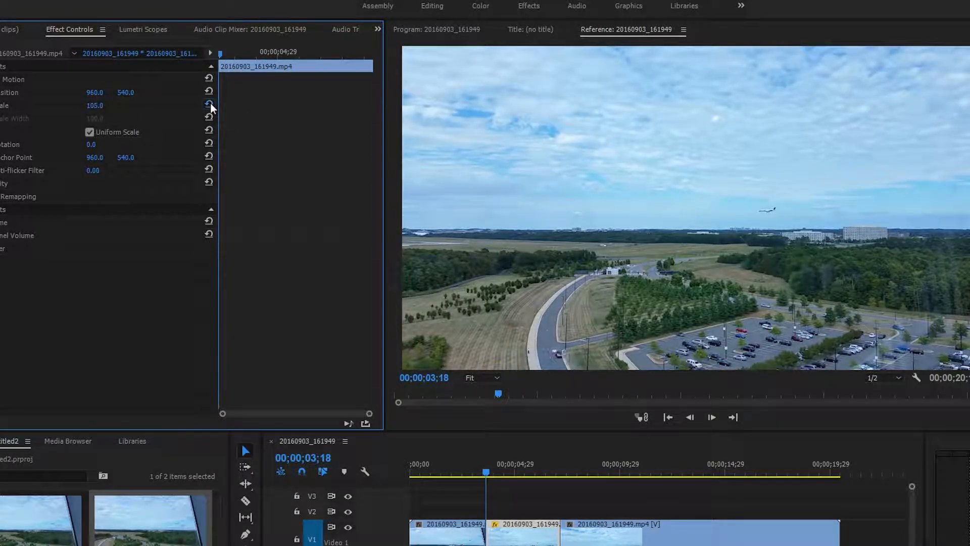
pyautogui.click(209, 104)
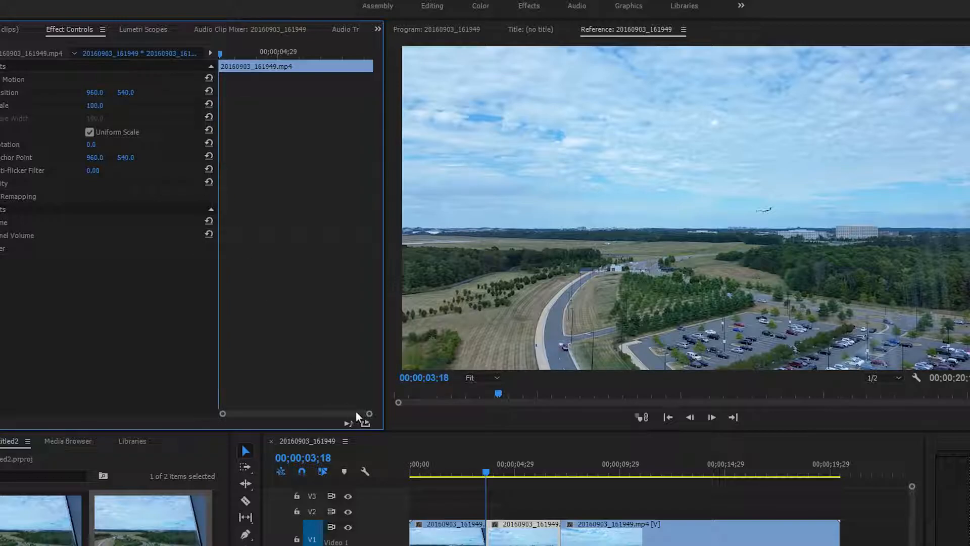
# Step: Try a Scale of 233 with a horizontal Position of 655 on the middle segment, preview it, and reset both
pyautogui.moveTo(369, 413); pyautogui.dragTo(273, 413)
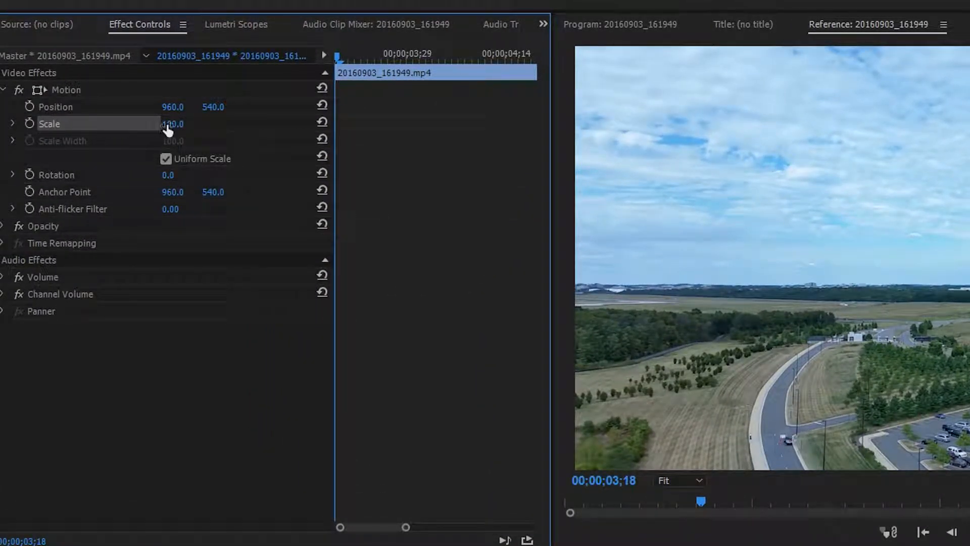
pyautogui.moveTo(173, 124); pyautogui.dragTo(277, 123)
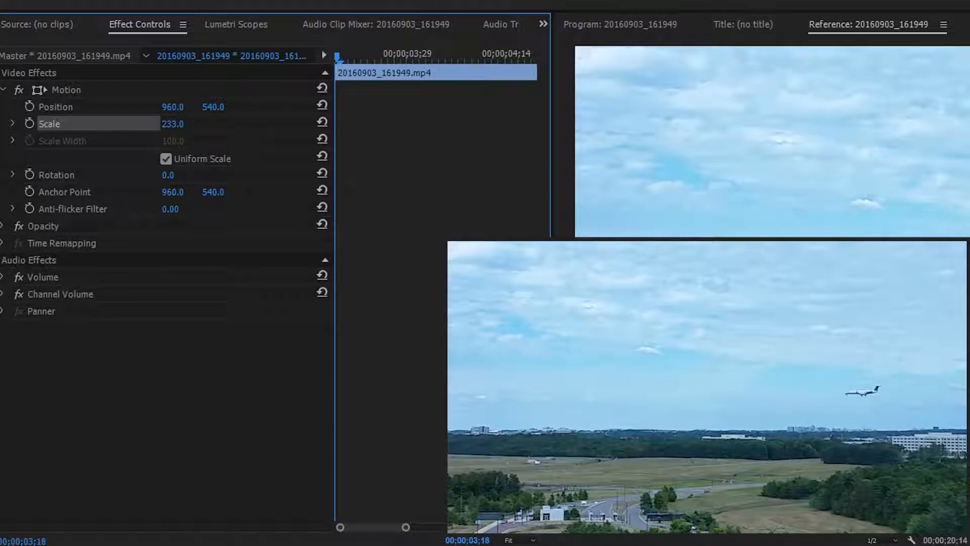
pyautogui.moveTo(172, 107); pyautogui.dragTo(34, 107)
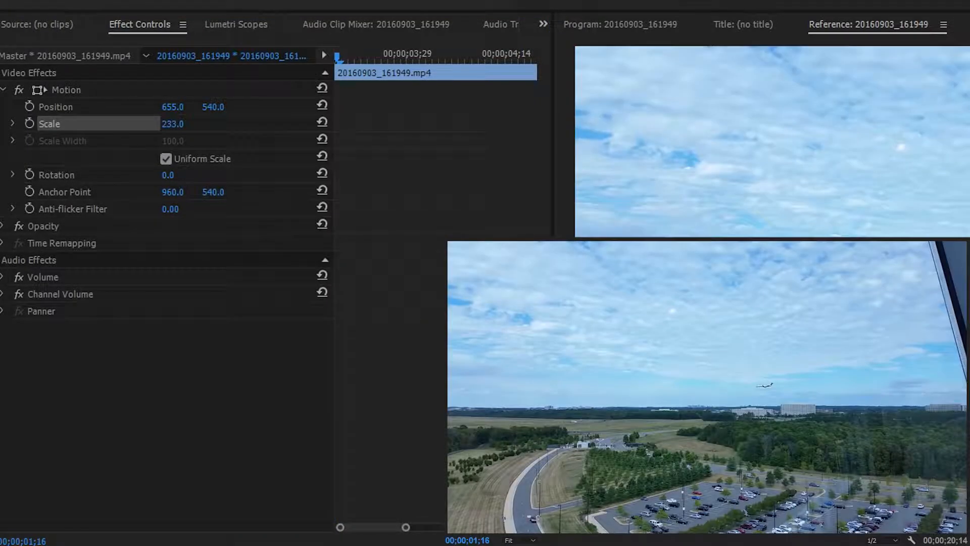
pyautogui.press('space')
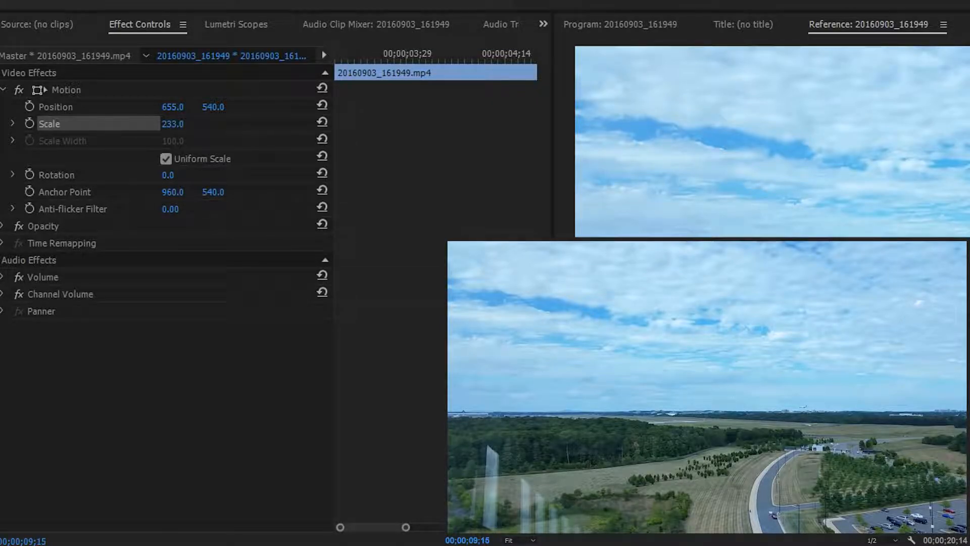
pyautogui.click(322, 122)
pyautogui.click(322, 105)
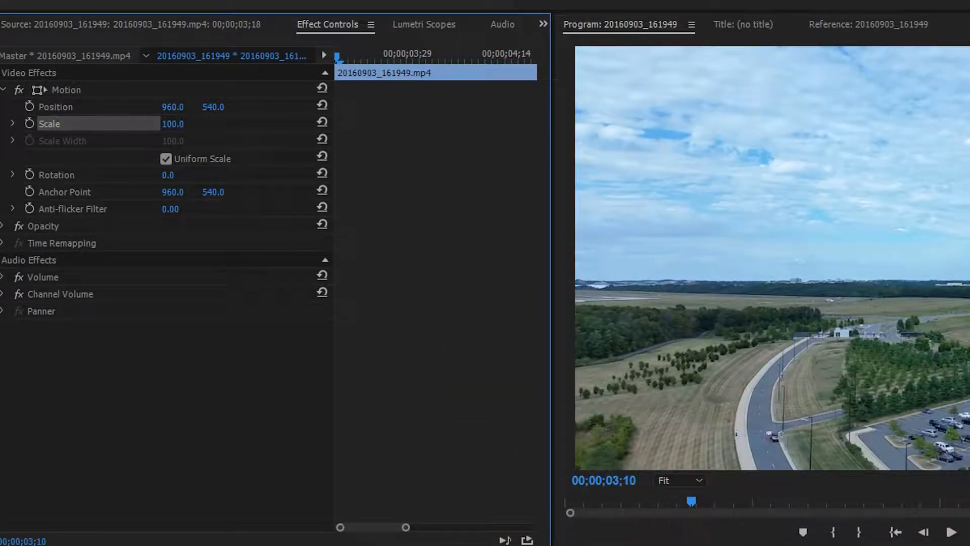
# Step: Enable keyframing for Position and Scale at the middle segment's first frame, 00;00;03;18
pyautogui.press('space')
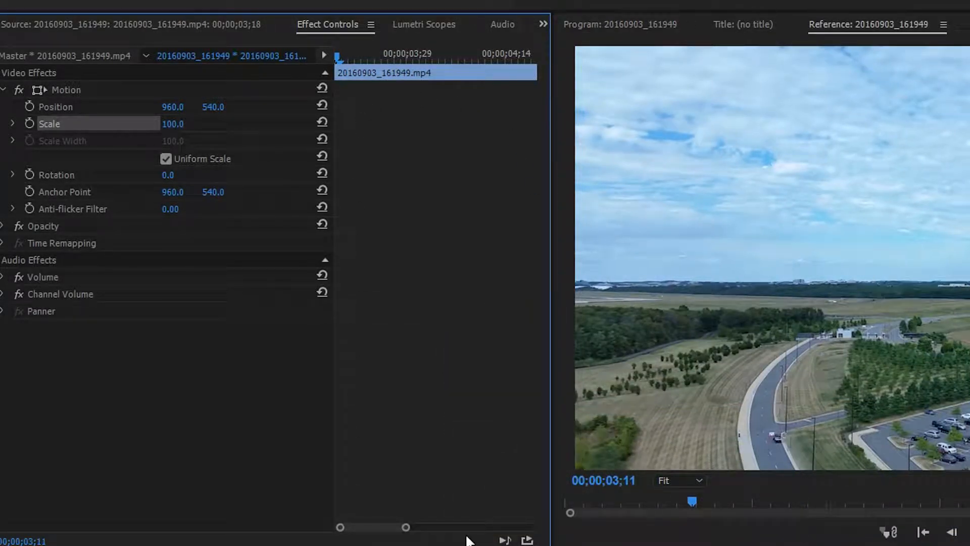
pyautogui.press('Right')
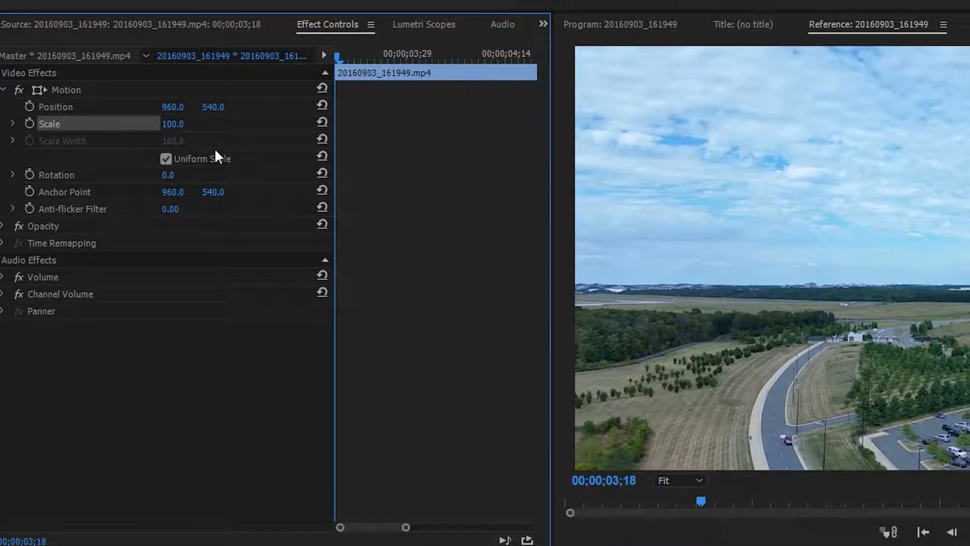
pyautogui.click(29, 105)
pyautogui.click(29, 123)
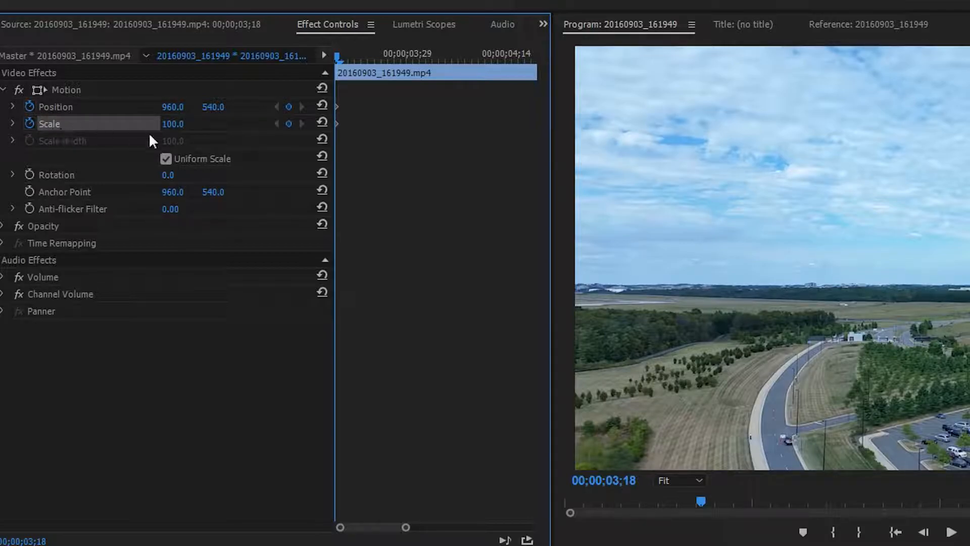
# Step: Add a Position keyframe and a Scale keyframe to the middle segment at 00;00;04;10
pyautogui.moveTo(337, 56); pyautogui.dragTo(484, 72)
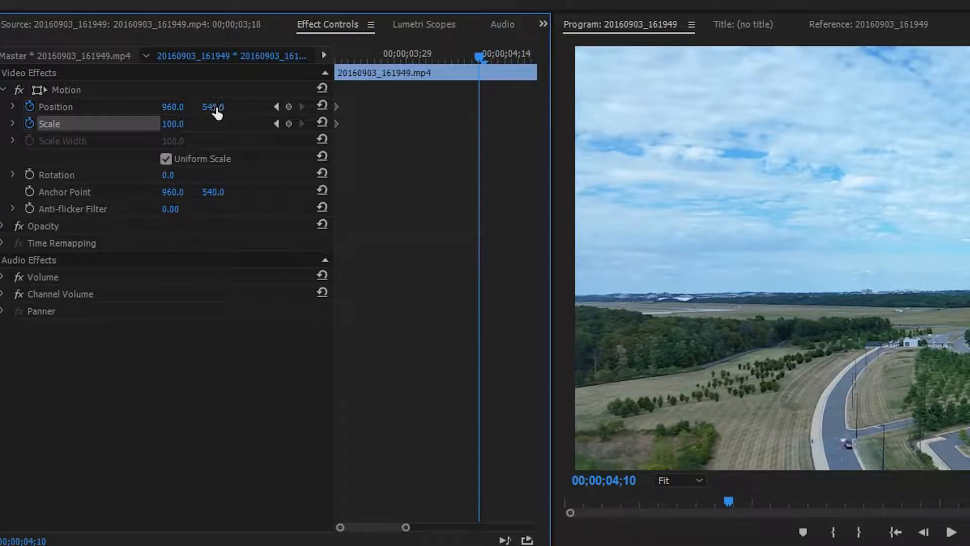
pyautogui.click(289, 106)
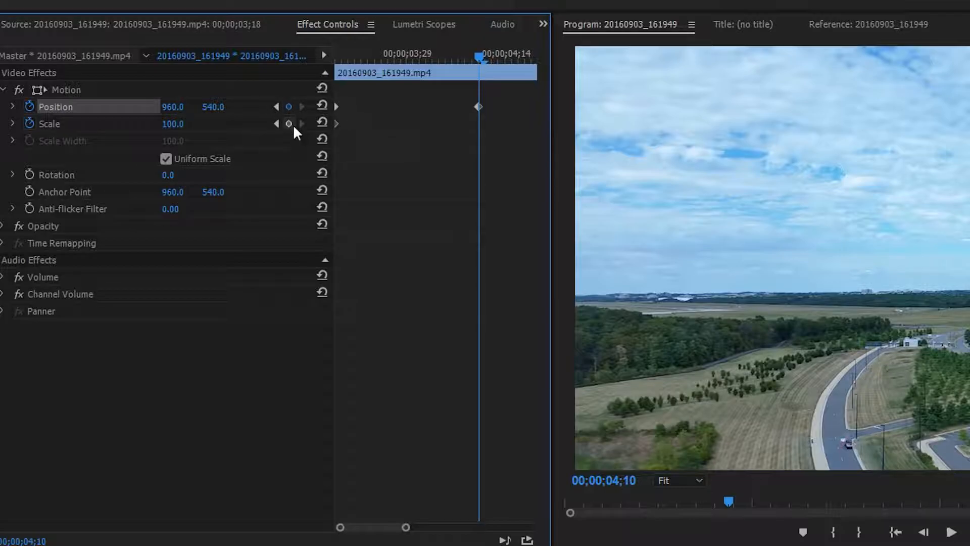
pyautogui.click(289, 124)
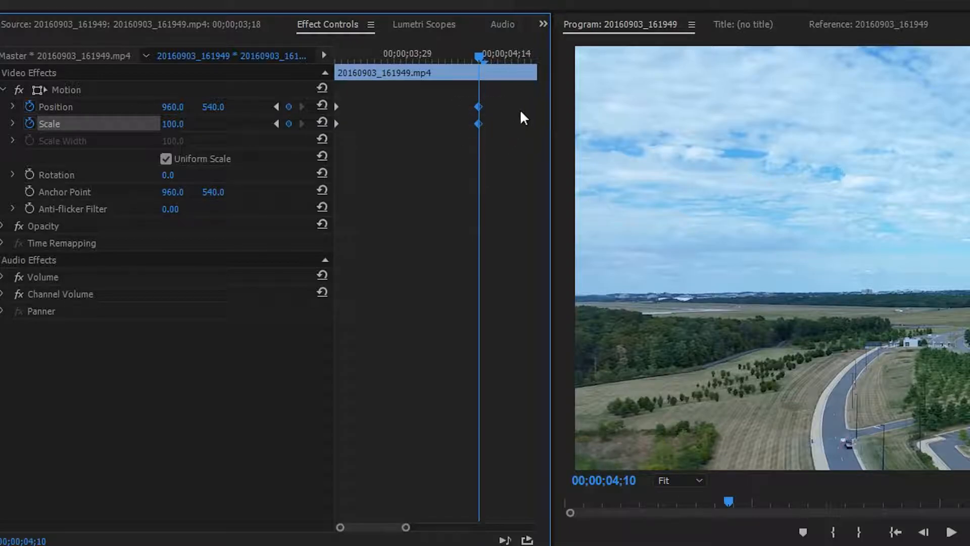
# Step: Set the middle segment's Scale to 226 at the 00;00;04;10 keyframe, leaving Position at 960, 540
pyautogui.moveTo(450, 92); pyautogui.dragTo(517, 163)
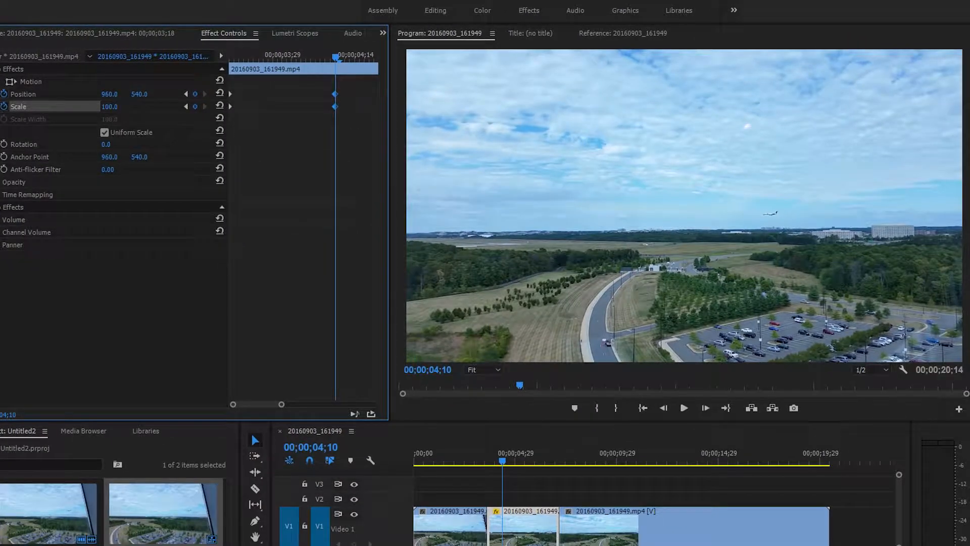
pyautogui.moveTo(115, 108); pyautogui.dragTo(202, 108)
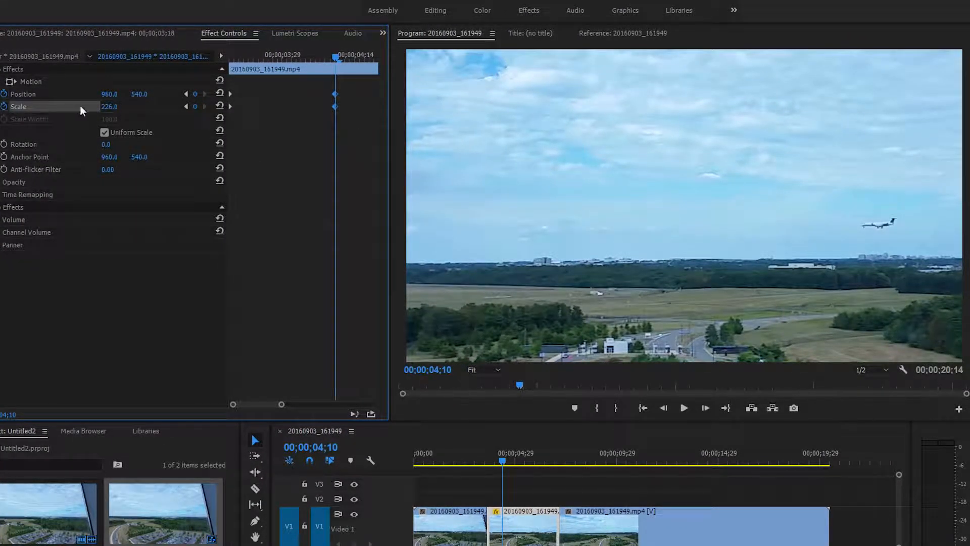
pyautogui.click(111, 108)
pyautogui.click(120, 105)
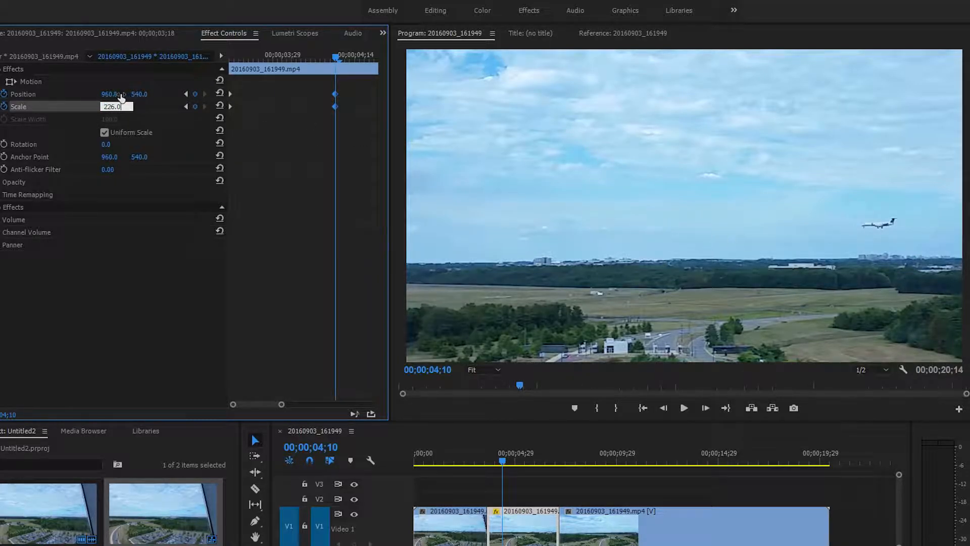
pyautogui.click(114, 93)
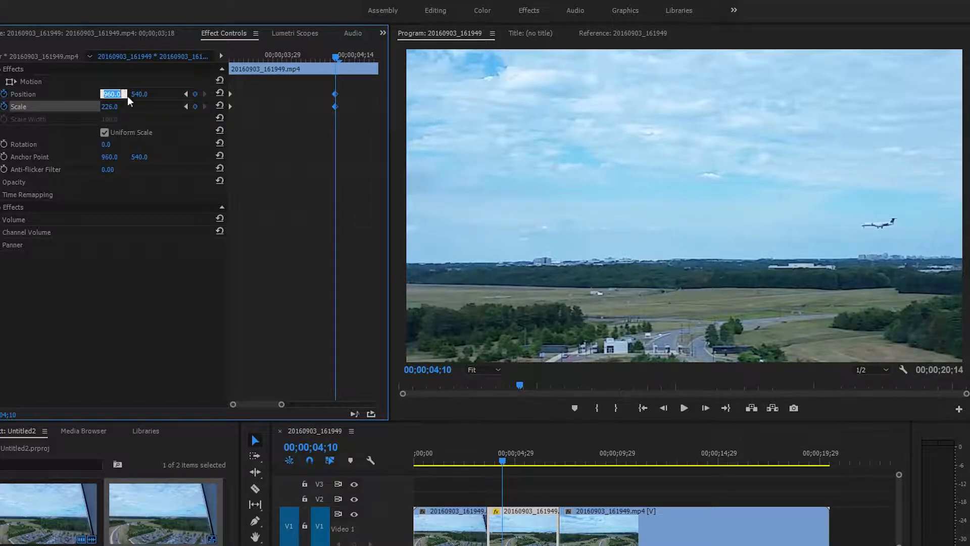
pyautogui.click(92, 97)
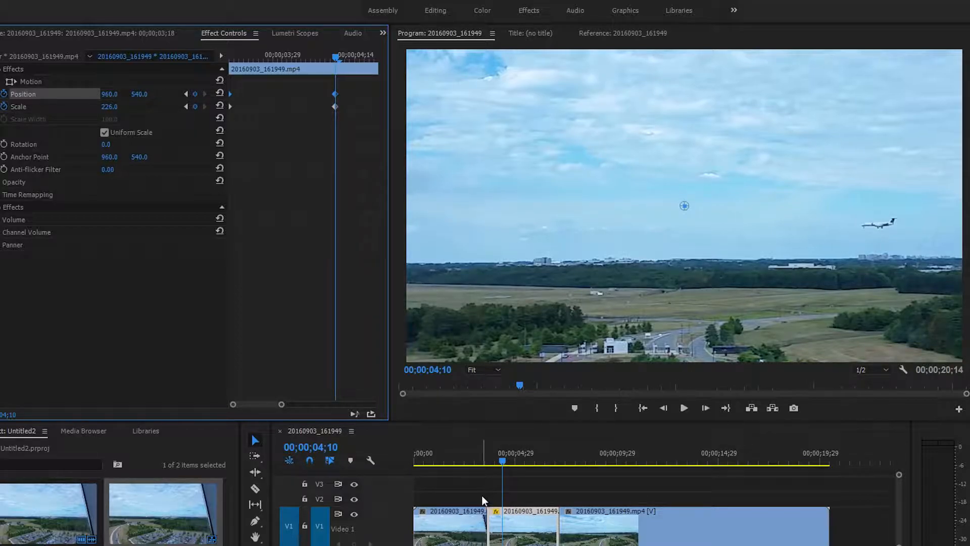
# Step: Play the sequence from about 2 seconds to preview the animated zoom on the middle segment
pyautogui.moveTo(465, 461); pyautogui.dragTo(456, 459)
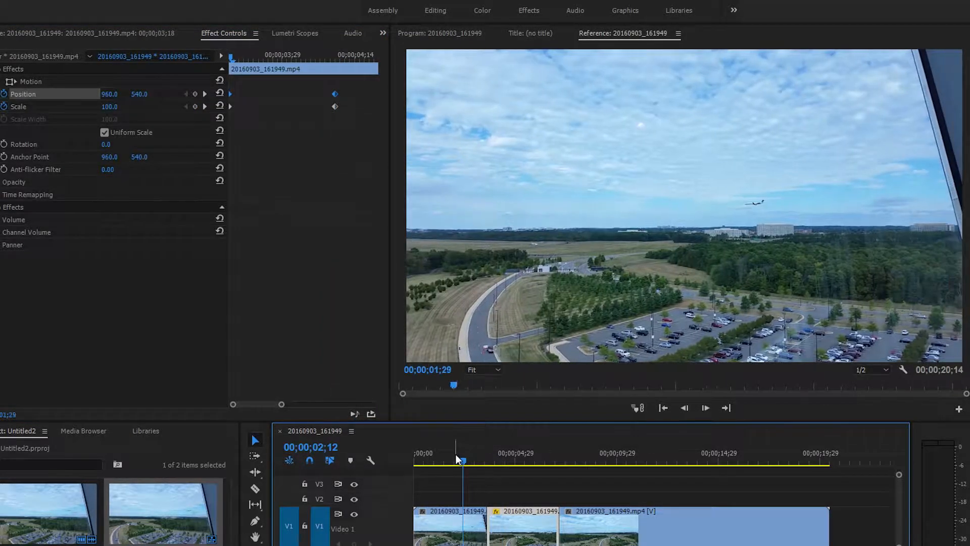
pyautogui.press('space')
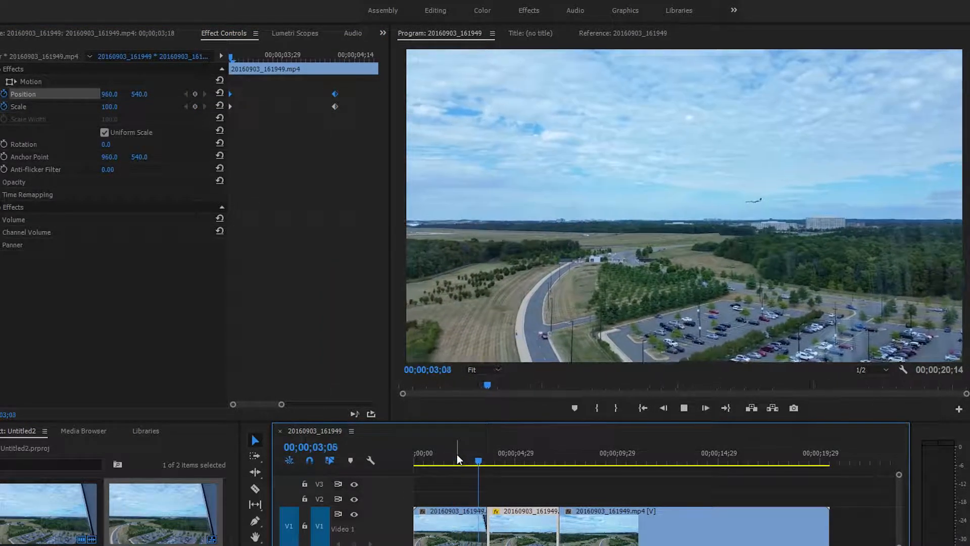
pyautogui.press('space')
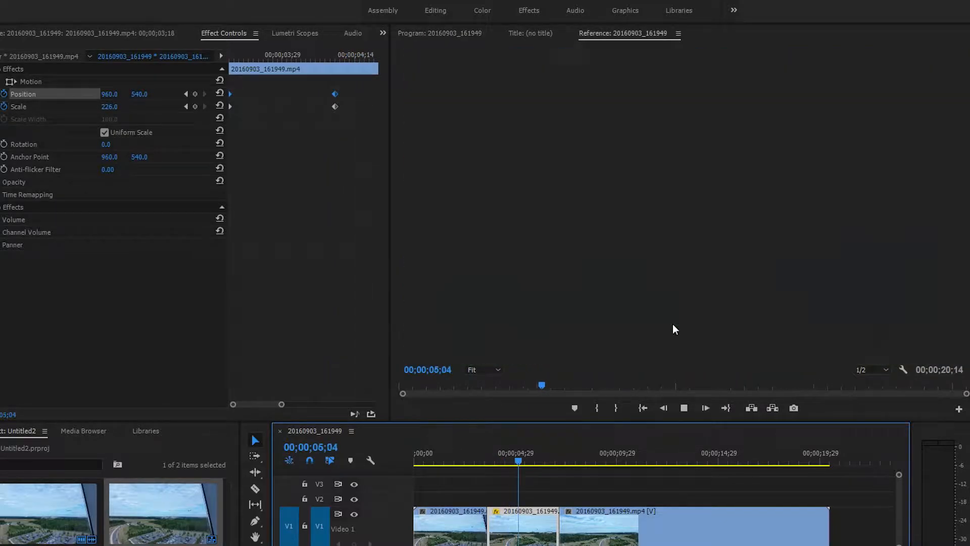
# Step: Replay the zoom-in on the middle segment from 00;00;03;05, stop playback, and return the playhead to 00;00;02;10
pyautogui.moveTo(517, 462); pyautogui.dragTo(478, 459)
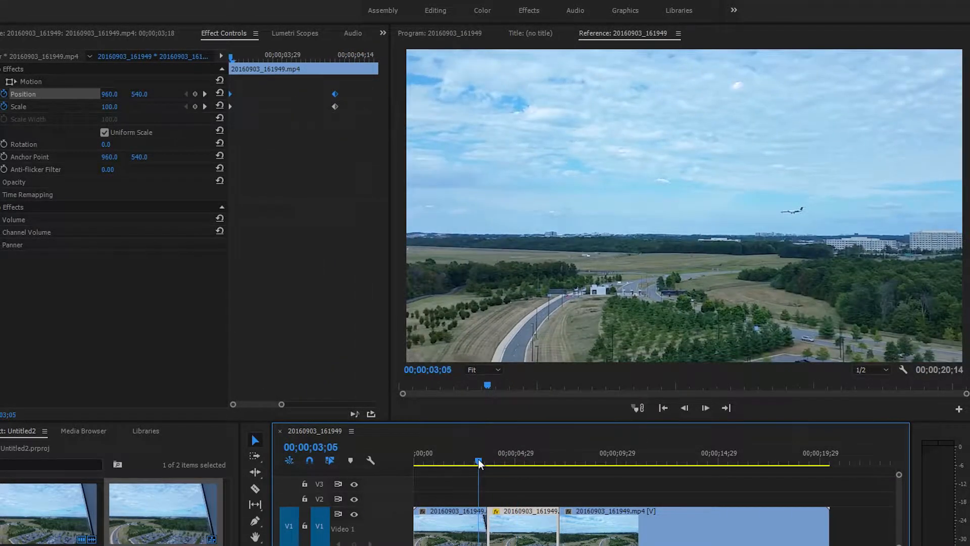
pyautogui.press('space')
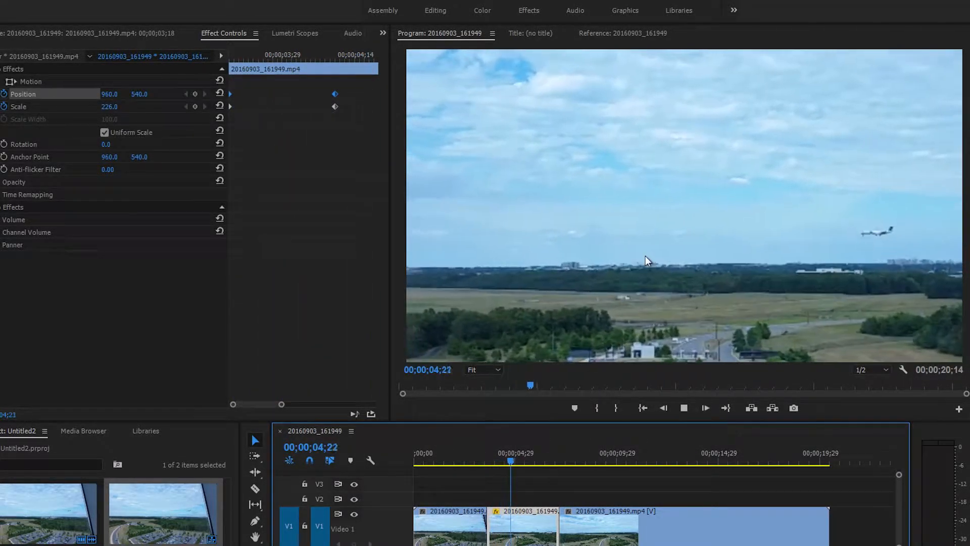
pyautogui.press('space')
pyautogui.moveTo(522, 461); pyautogui.dragTo(463, 463)
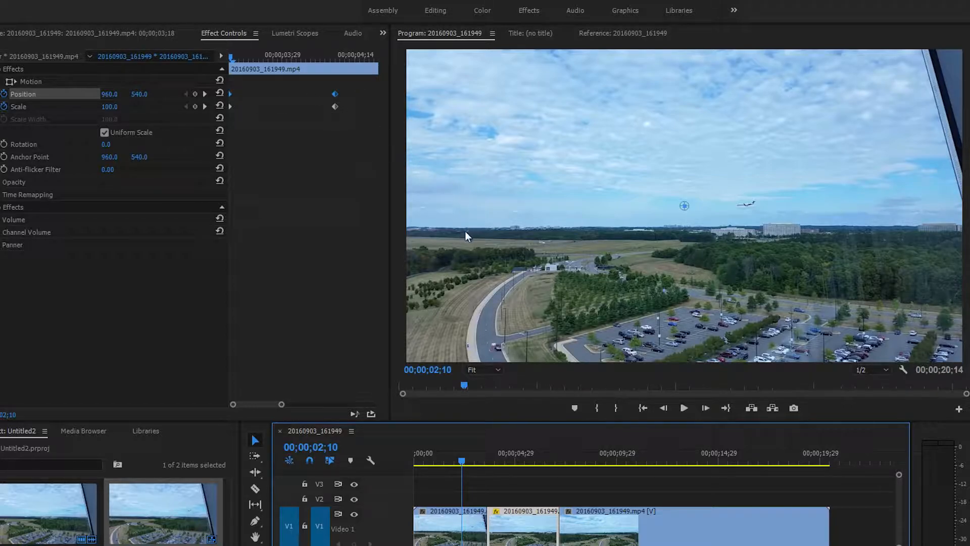
# Step: Add Position and Scale keyframes to the middle segment at 00;00;06;14, holding Position at 960, 540 and Scale at 226
pyautogui.moveTo(259, 404); pyautogui.dragTo(378, 405)
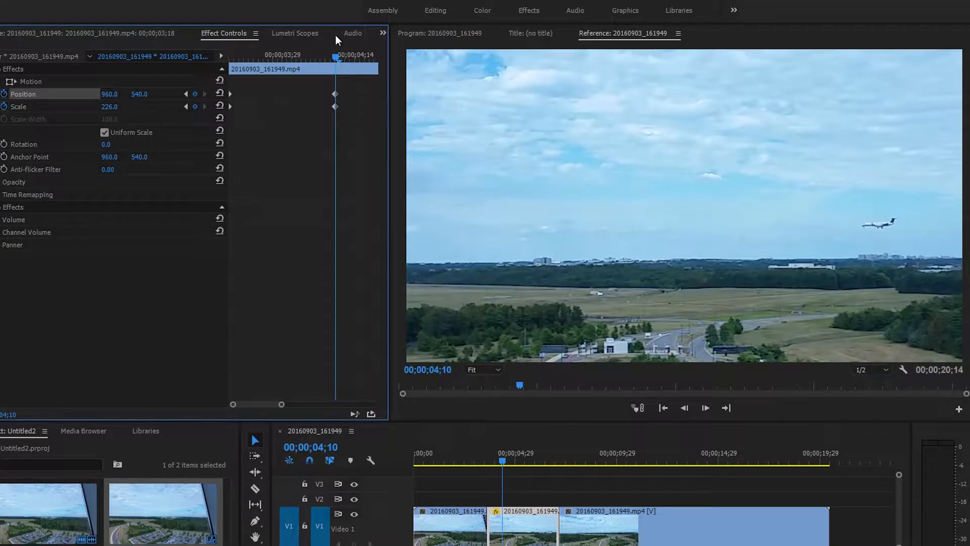
pyautogui.moveTo(335, 59); pyautogui.dragTo(279, 59)
pyautogui.click(195, 94)
pyautogui.click(196, 106)
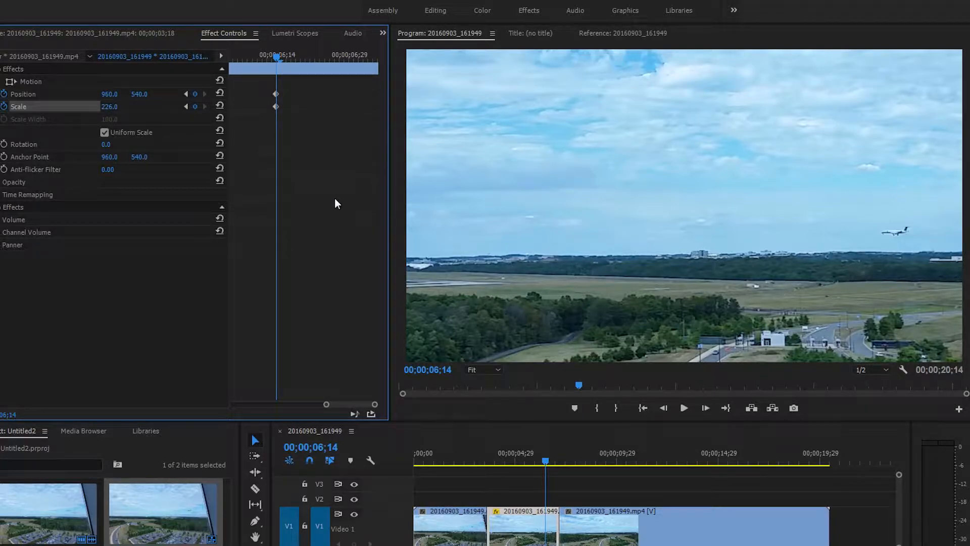
# Step: Add Position and Scale keyframes at the middle segment's end, 00;00;07;05, with Position at 960, 540 and Scale at 100
pyautogui.moveTo(277, 59); pyautogui.dragTo(411, 60)
pyautogui.click(195, 94)
pyautogui.click(196, 106)
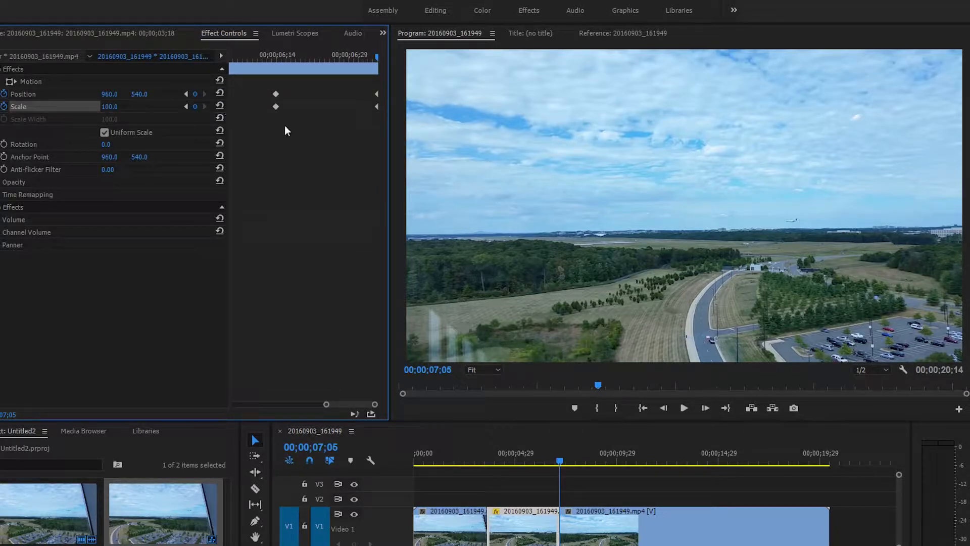
# Step: Play the sequence from 00;00;02;10 past the middle segment's end to preview the zoom in and zoom out, and stop playback
pyautogui.moveTo(560, 465); pyautogui.dragTo(461, 457)
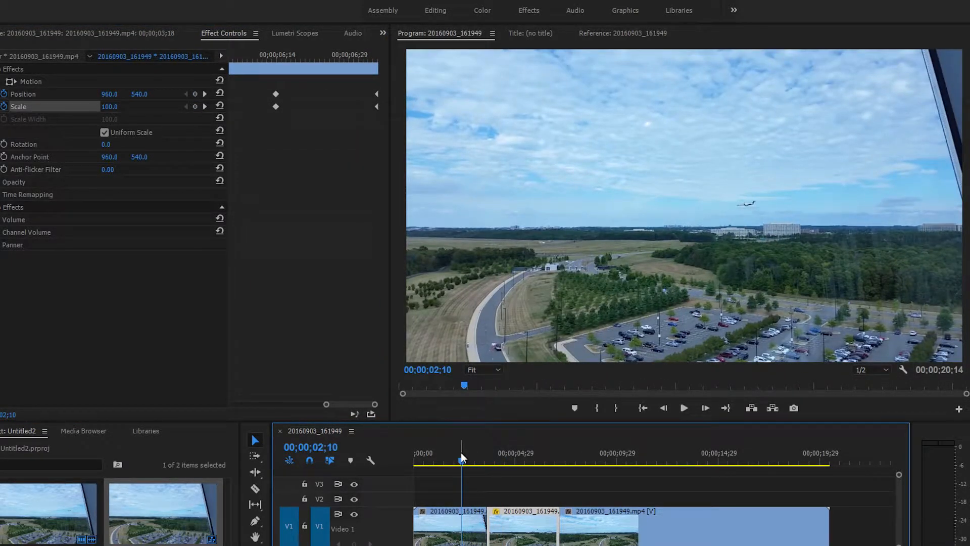
pyautogui.press('space')
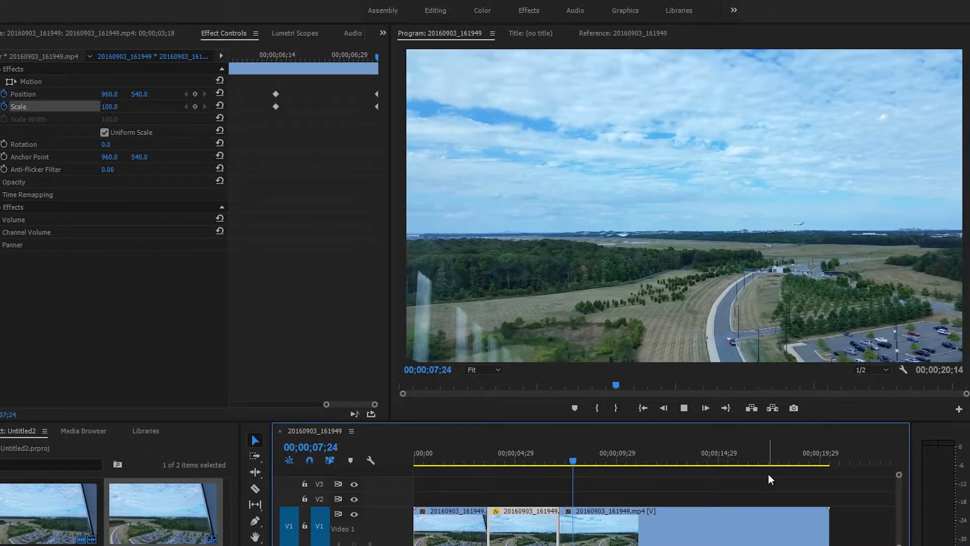
pyautogui.press('space')
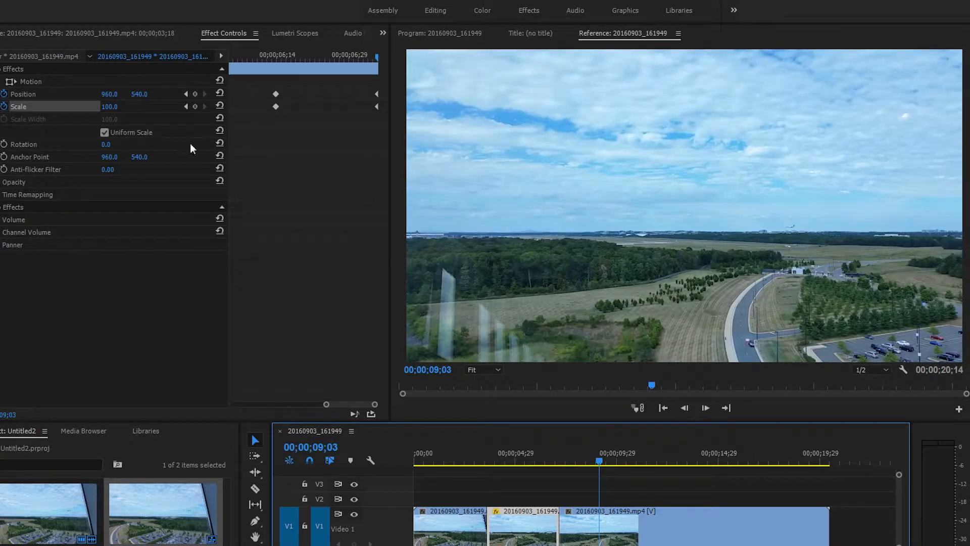